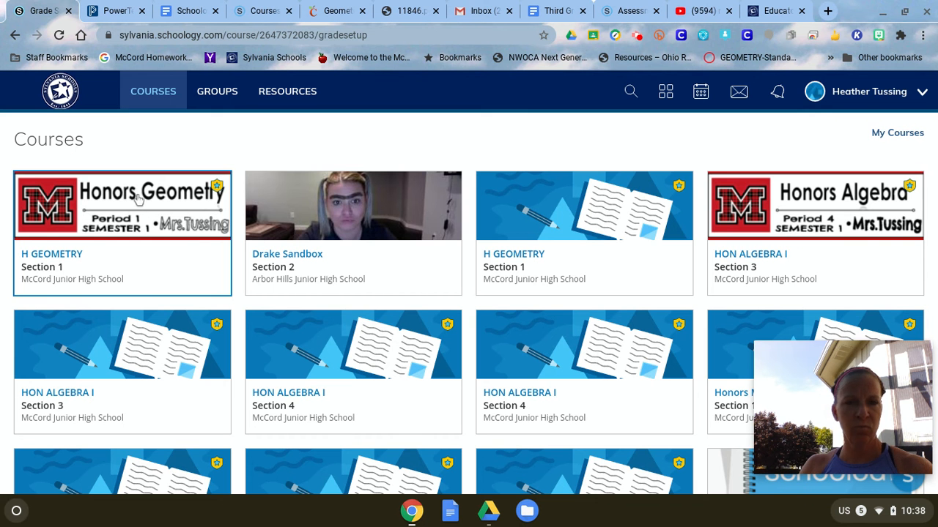
- Open Grade Setup for the first H GEOMETRY Section 1 course and display the grading categories in PowerTeacher Pro for reference
click(116, 213)
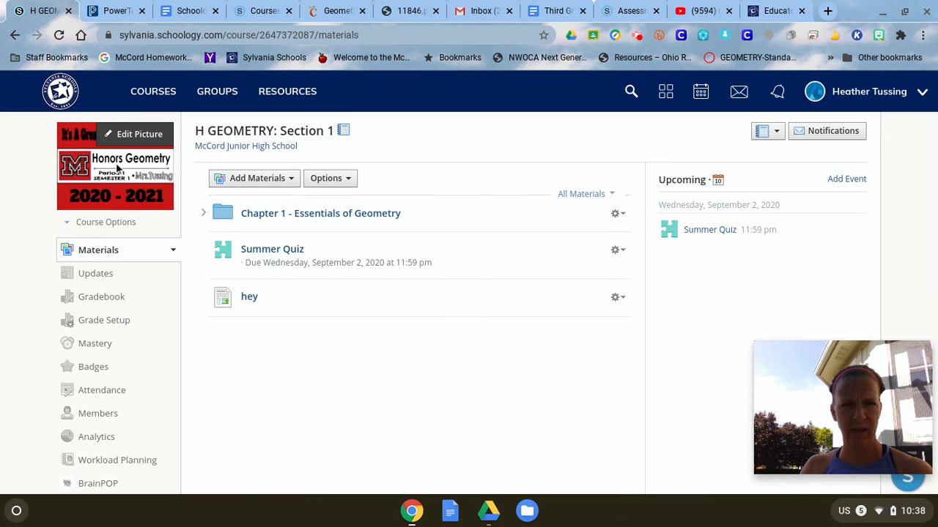
click(104, 322)
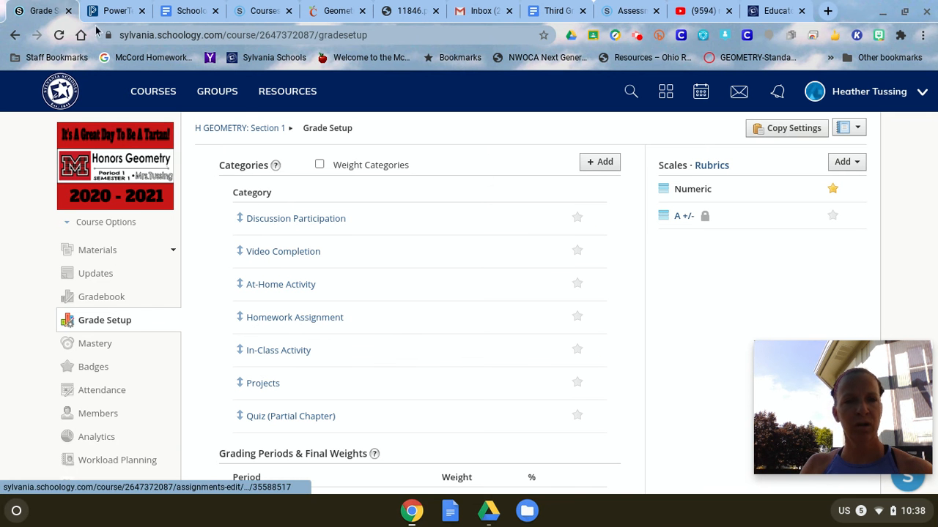
click(114, 11)
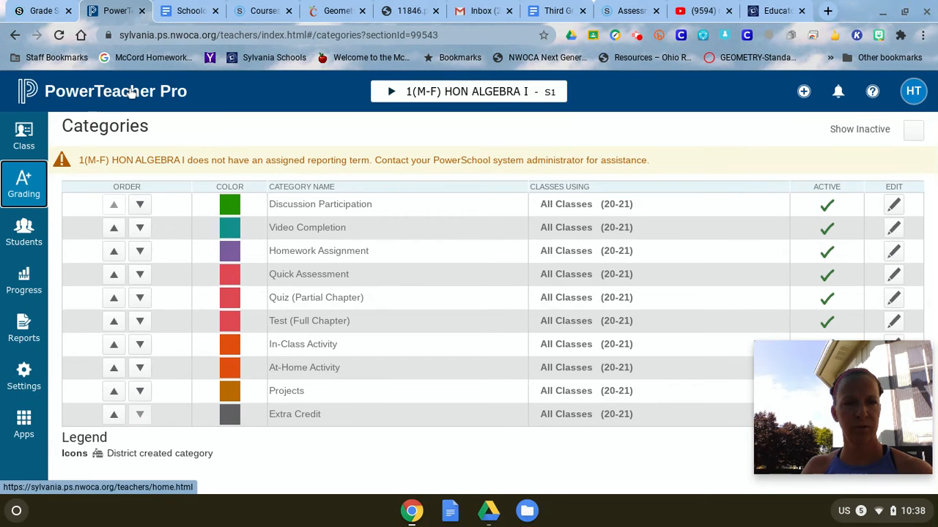
click(24, 177)
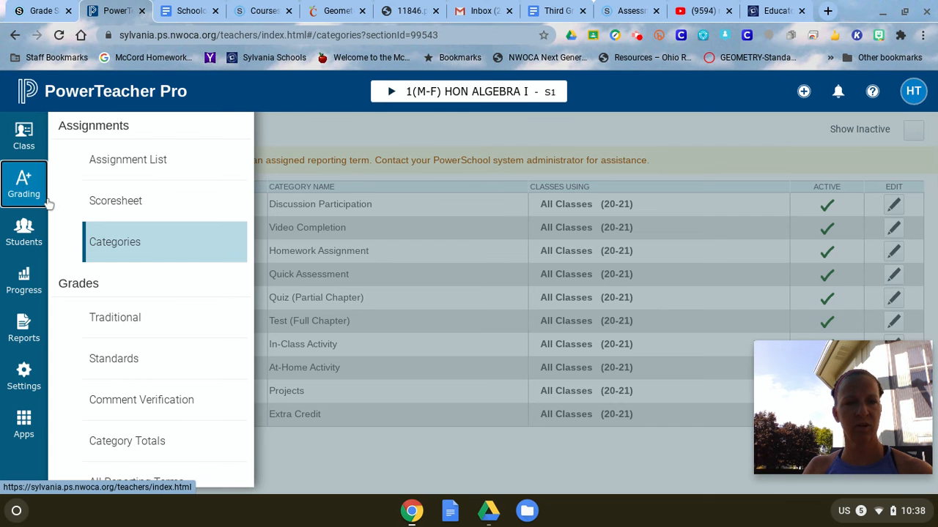
click(108, 248)
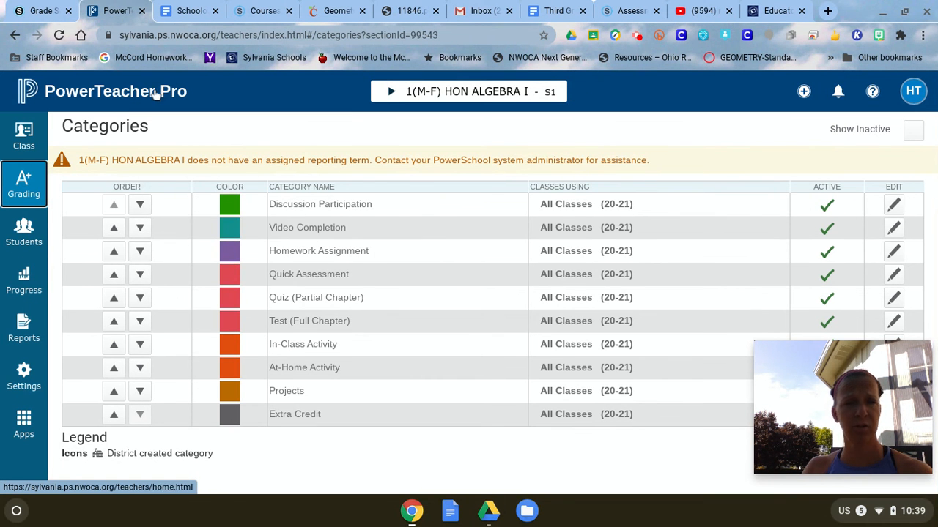
- In Schoology's Grade Setup, move Homework Assignment directly above At-Home Activity and compare the category list with PowerTeacher Pro
click(40, 11)
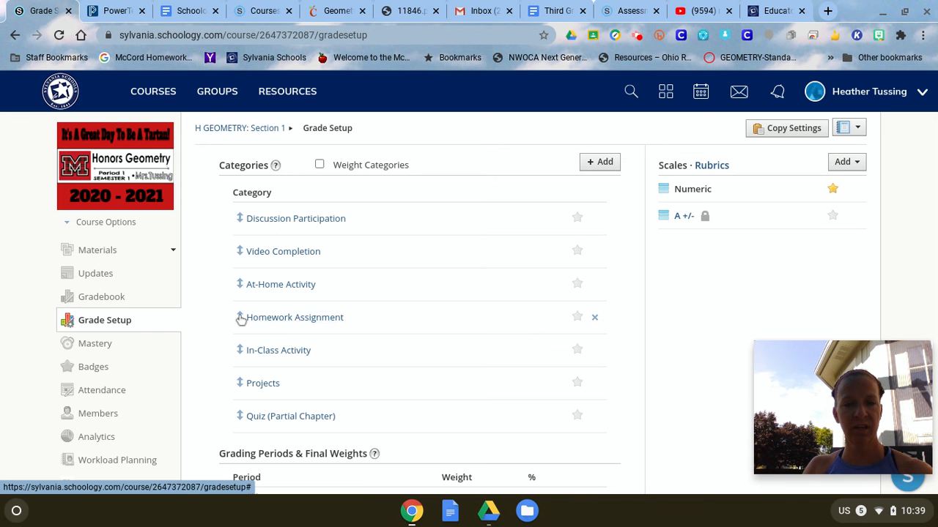
drag(240, 318, 241, 295)
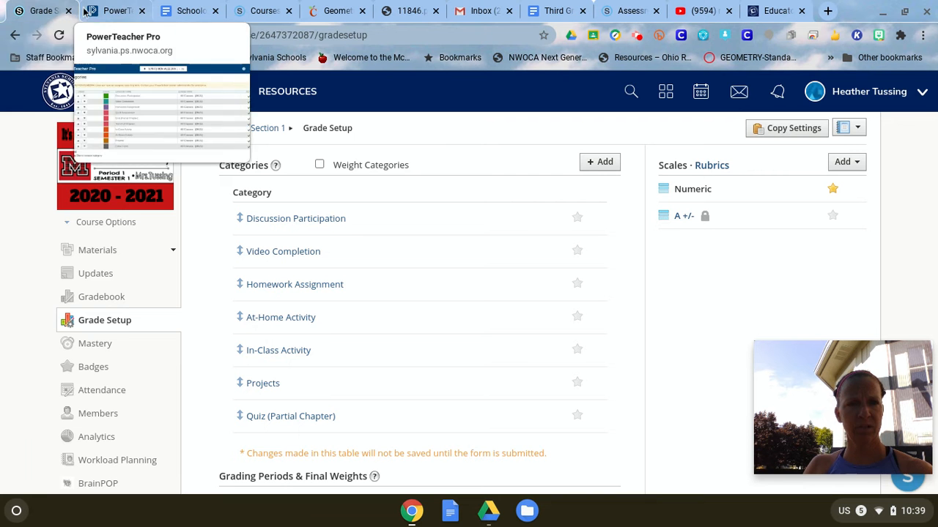
click(110, 13)
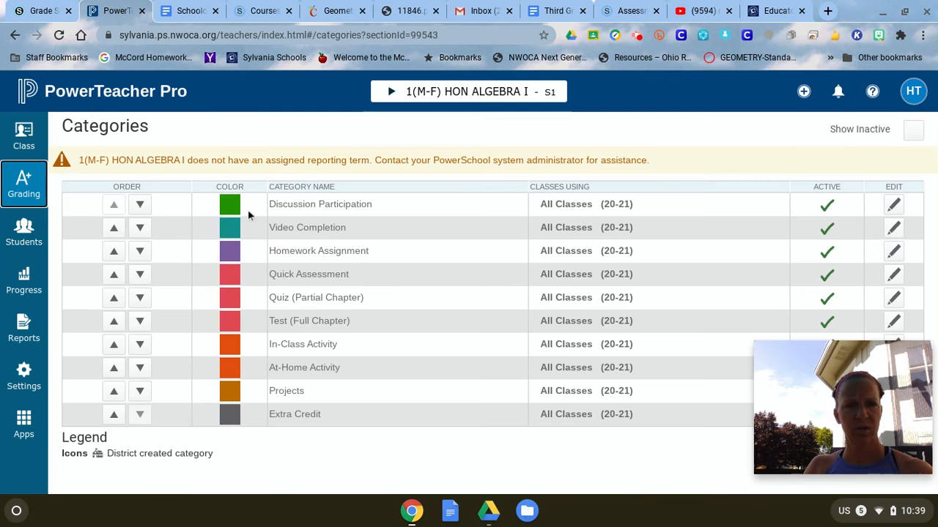
click(40, 11)
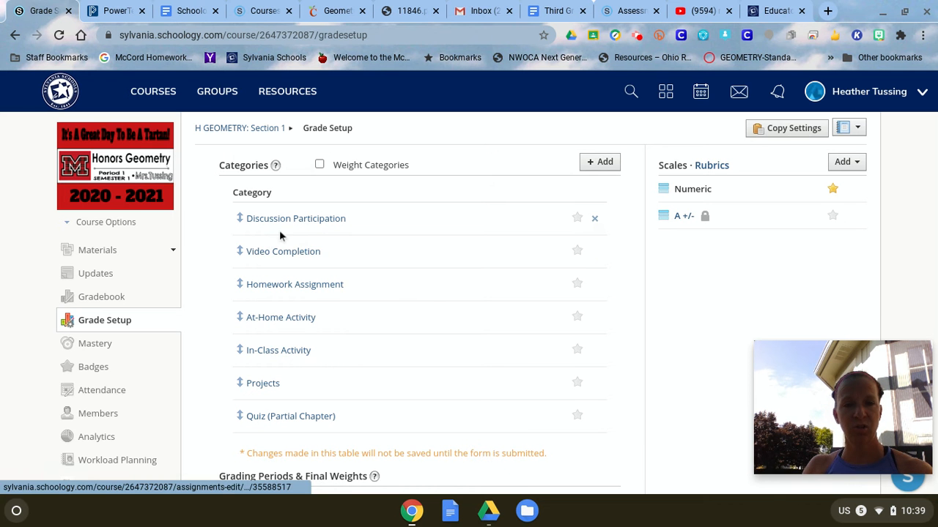
- Save the reordered categories and add a grading category named Quick Assessment
click(592, 168)
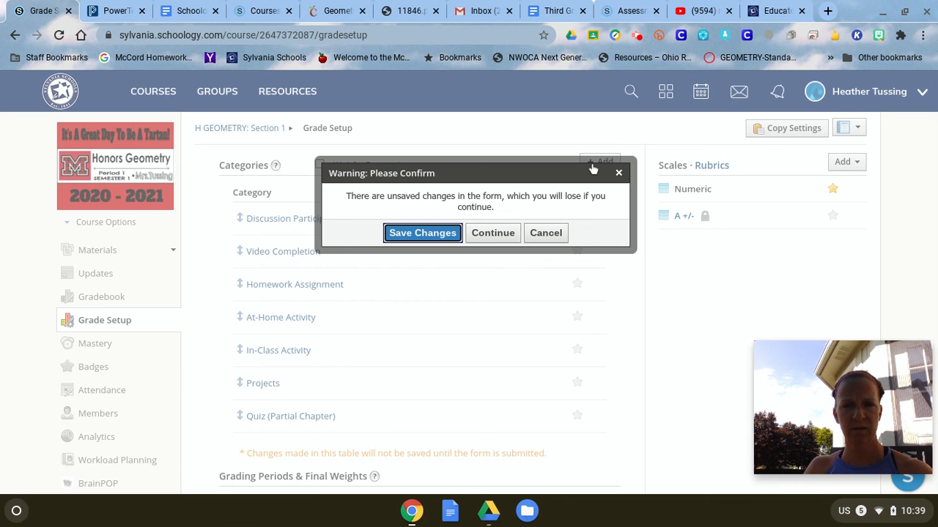
click(422, 233)
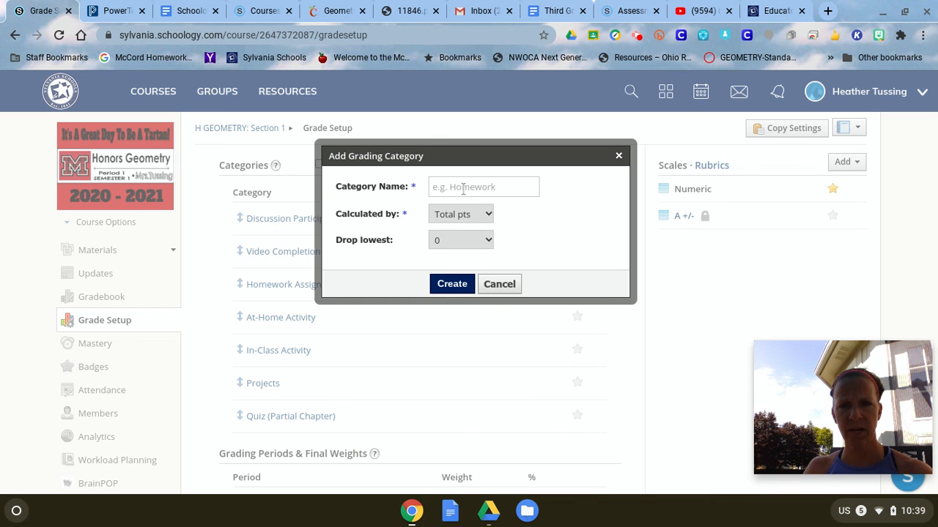
click(463, 189)
text(Qu)
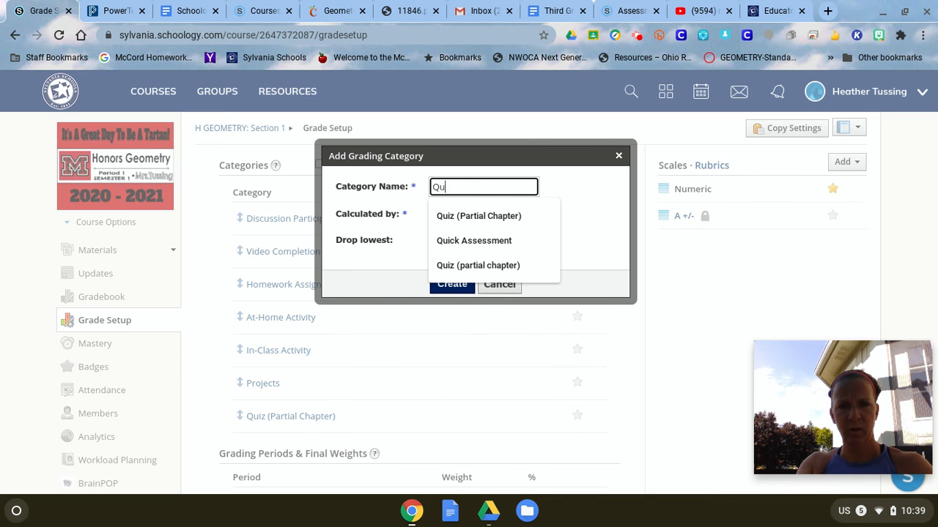
text(ick Assessment)
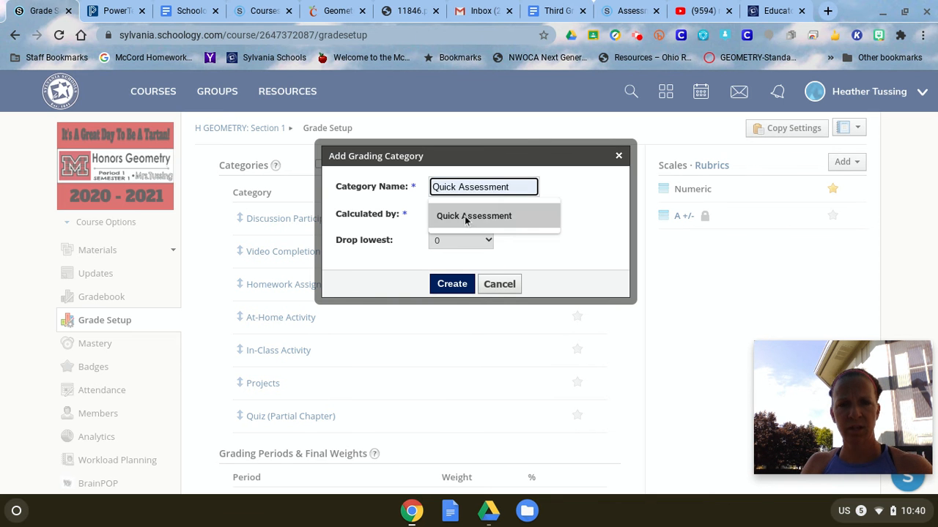
click(465, 216)
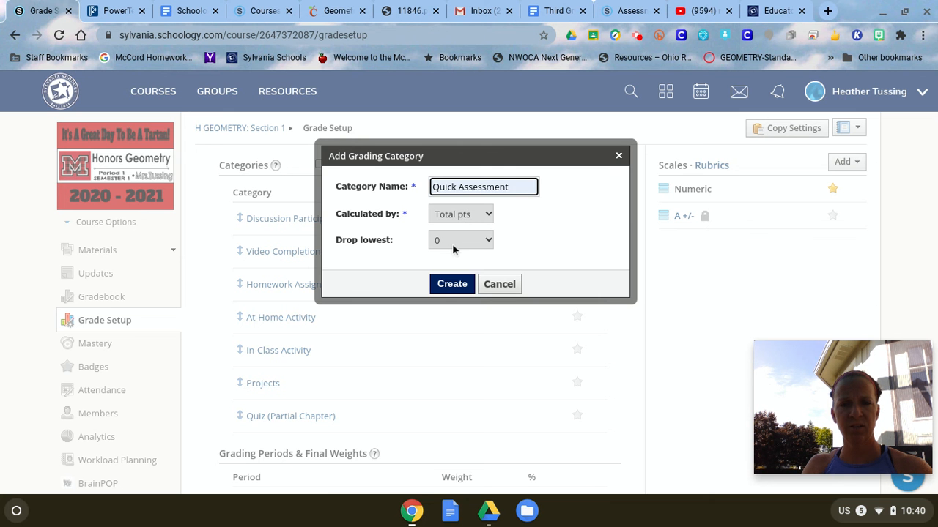
click(451, 284)
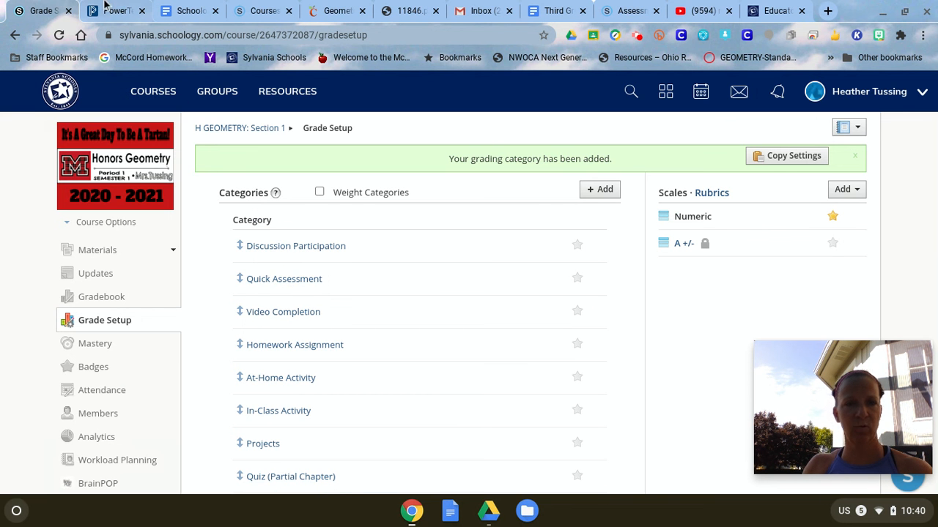
- Check the order in PowerTeacher Pro and move Quick Assessment directly below Homework Assignment in Schoology
click(114, 11)
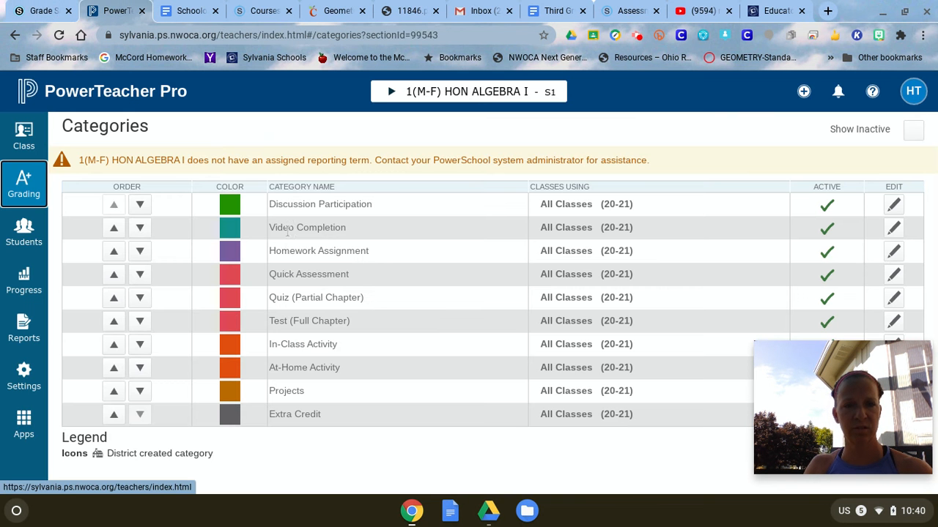
click(31, 9)
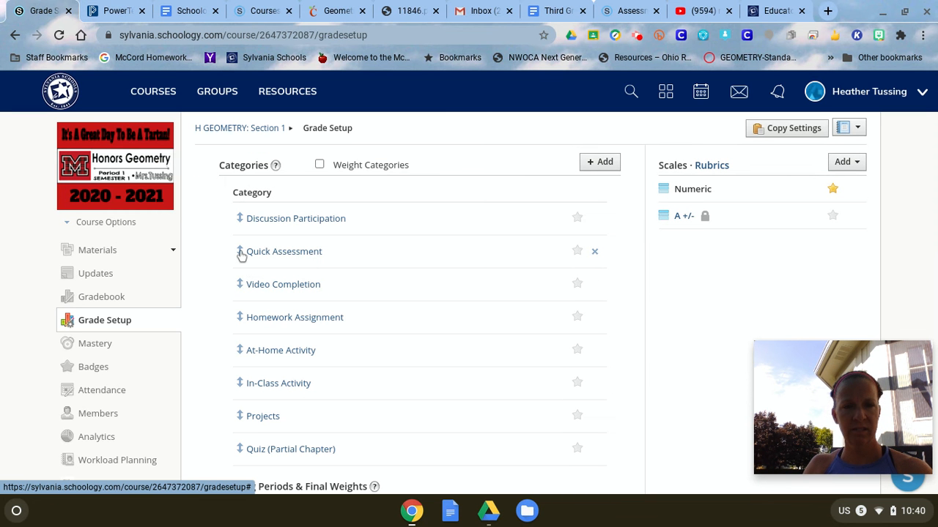
drag(242, 253, 241, 315)
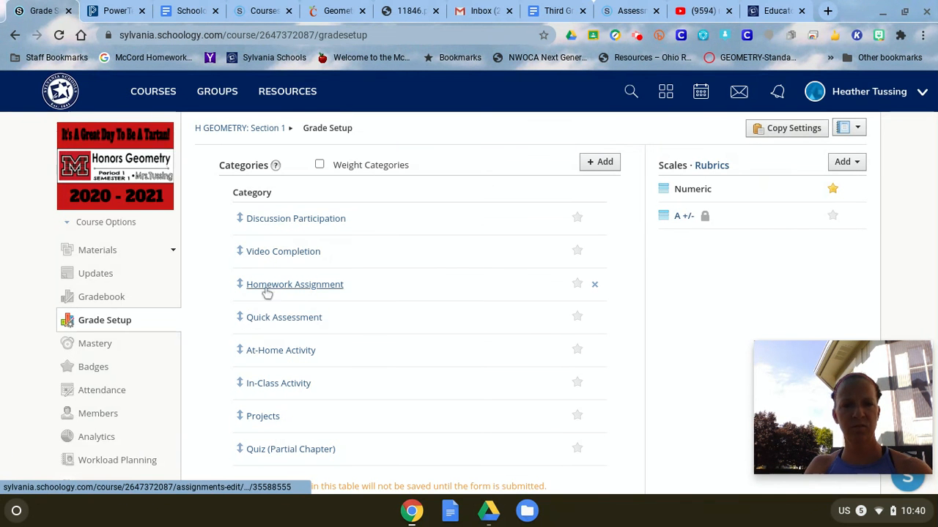
- Compare with PowerTeacher Pro again and move Quiz (Partial Chapter) directly below Quick Assessment in Schoology
click(114, 10)
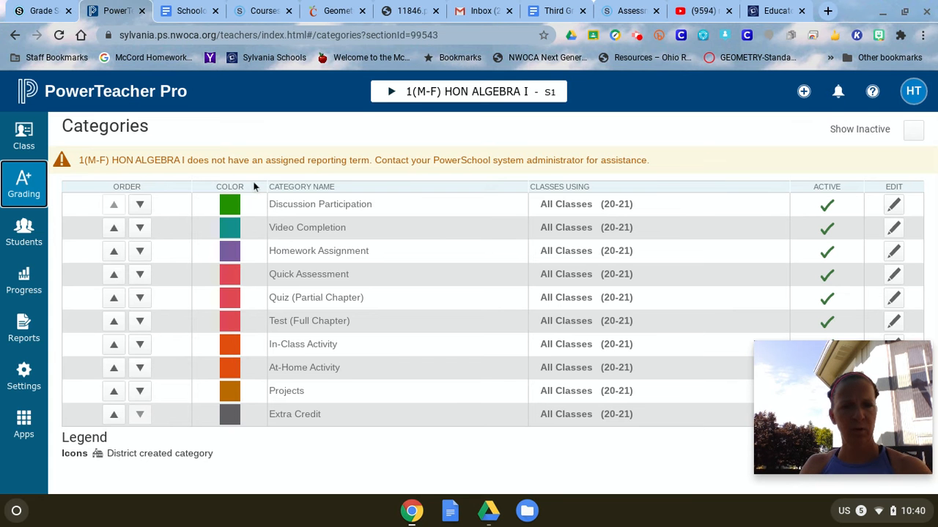
click(42, 10)
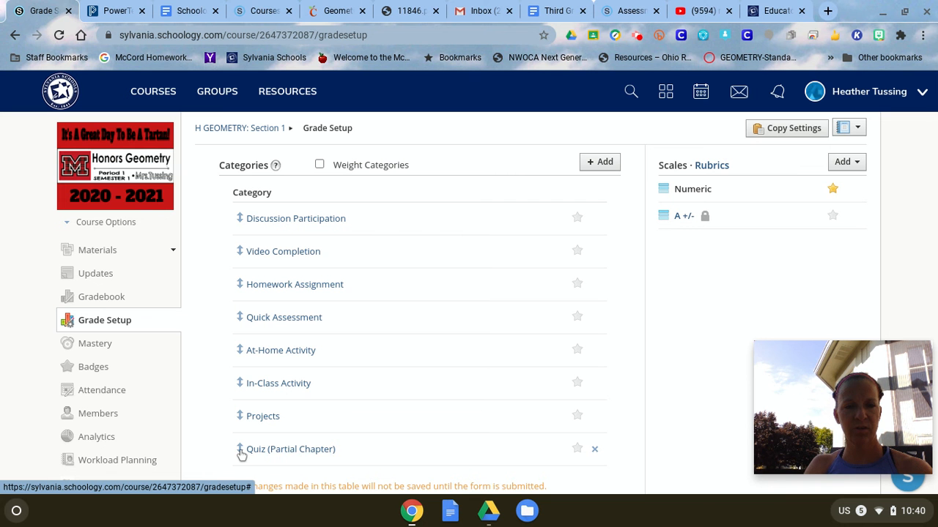
drag(241, 453, 240, 355)
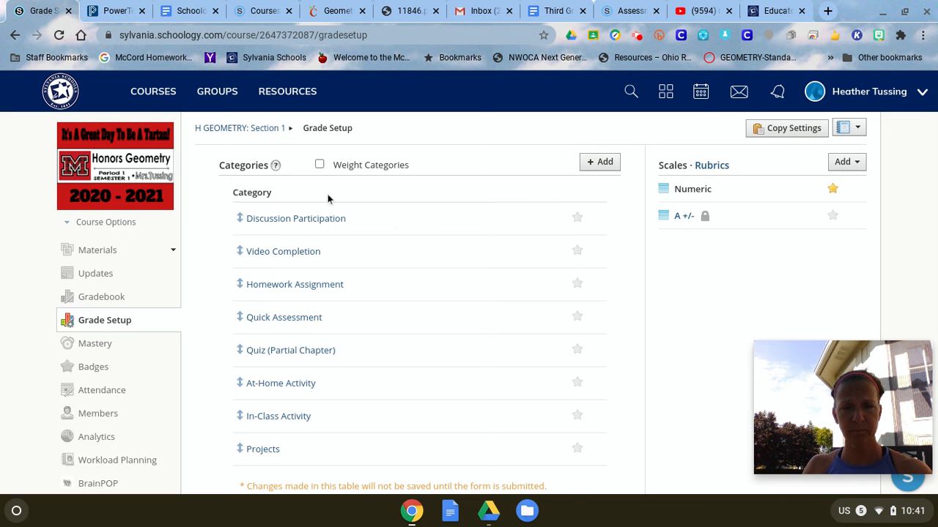
- Save the category order and copy the Categories, Grading Scales and Rubrics settings to Honors Math 8: Section 2
click(775, 132)
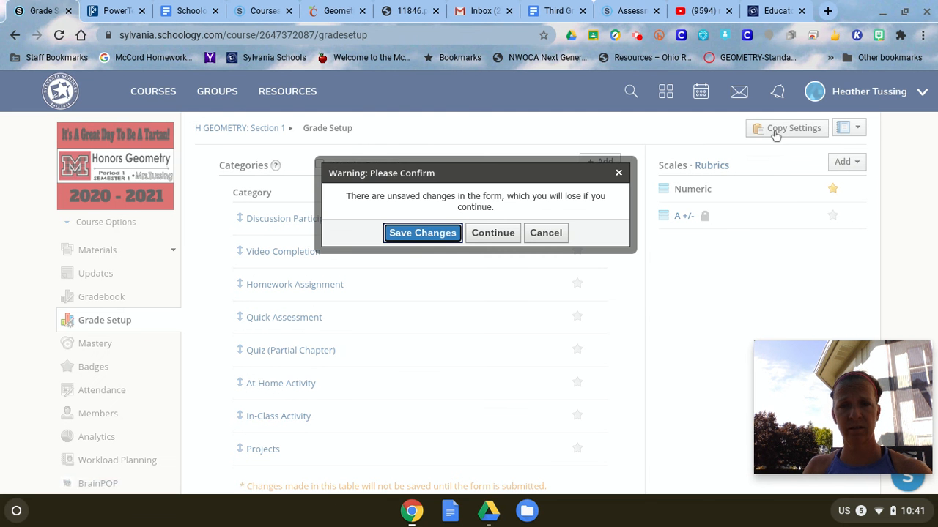
click(436, 234)
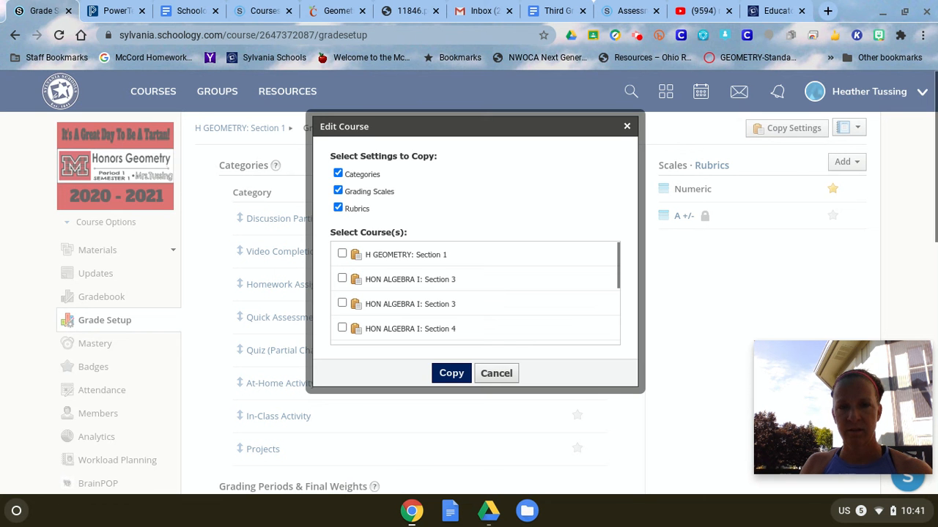
click(626, 127)
click(791, 132)
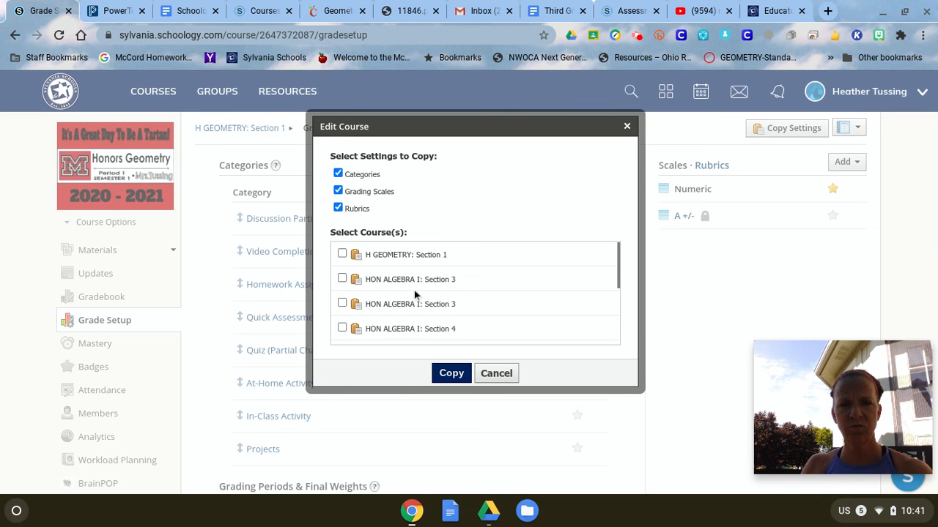
scroll(419, 295, down, 3)
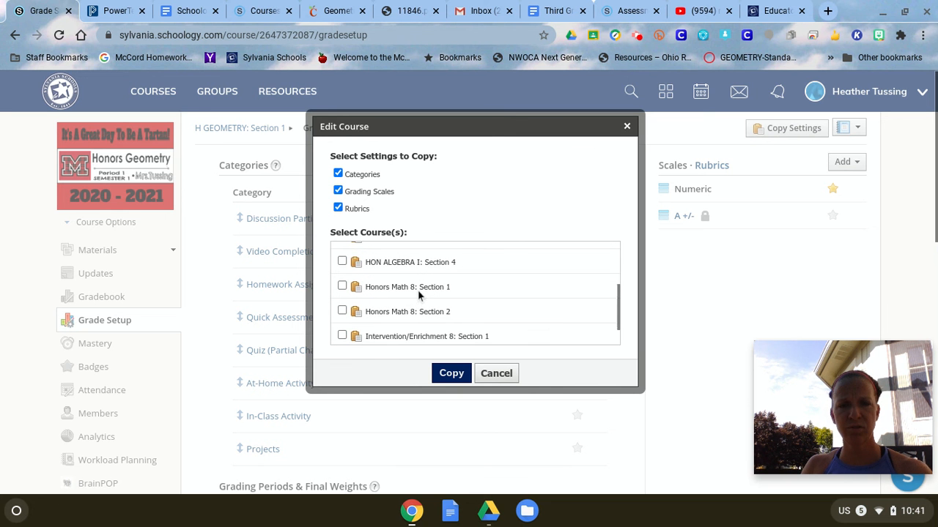
scroll(419, 294, down, 1)
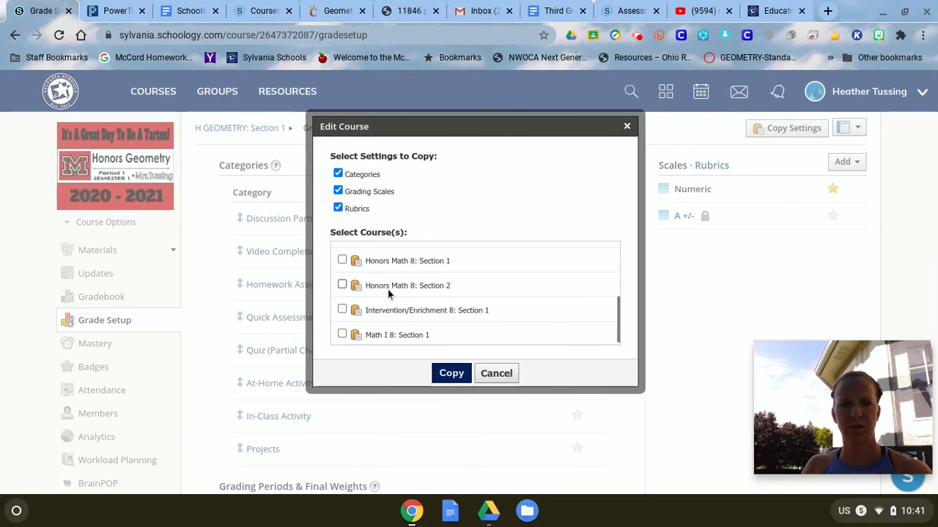
click(342, 286)
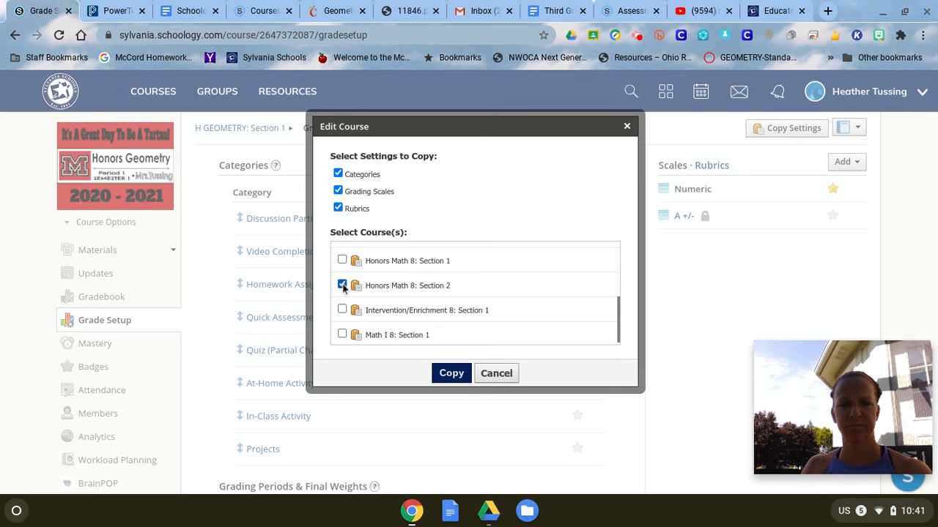
click(456, 375)
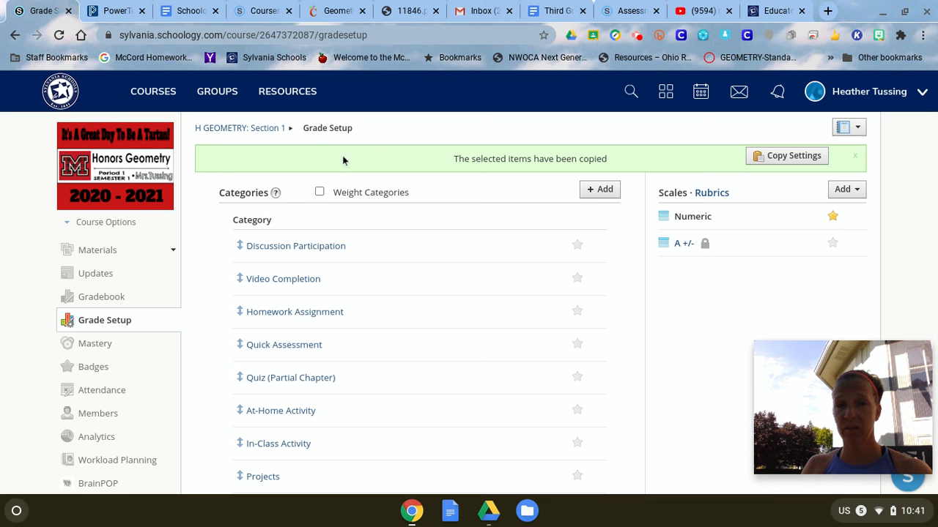
- Open Grade Setup for Honors Math 8 Section 2 and review its grading categories and settings
click(155, 98)
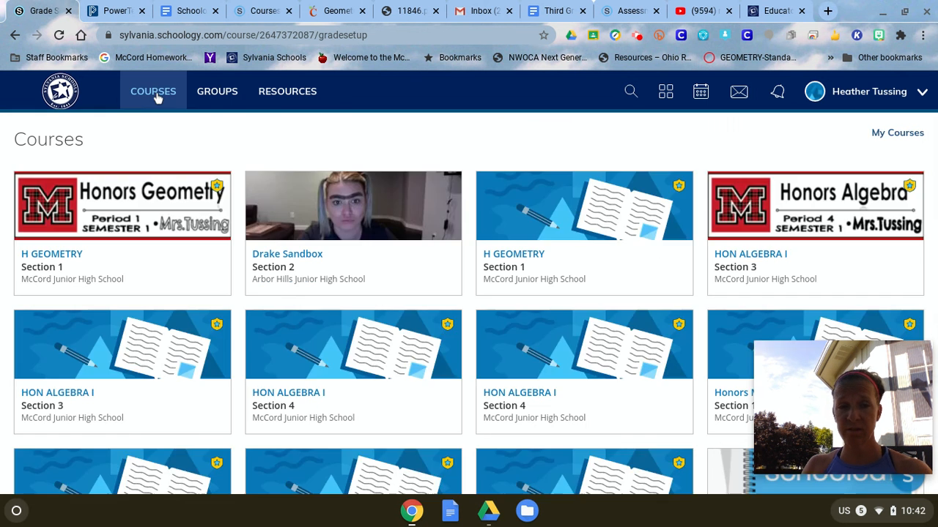
scroll(370, 336, down, 3)
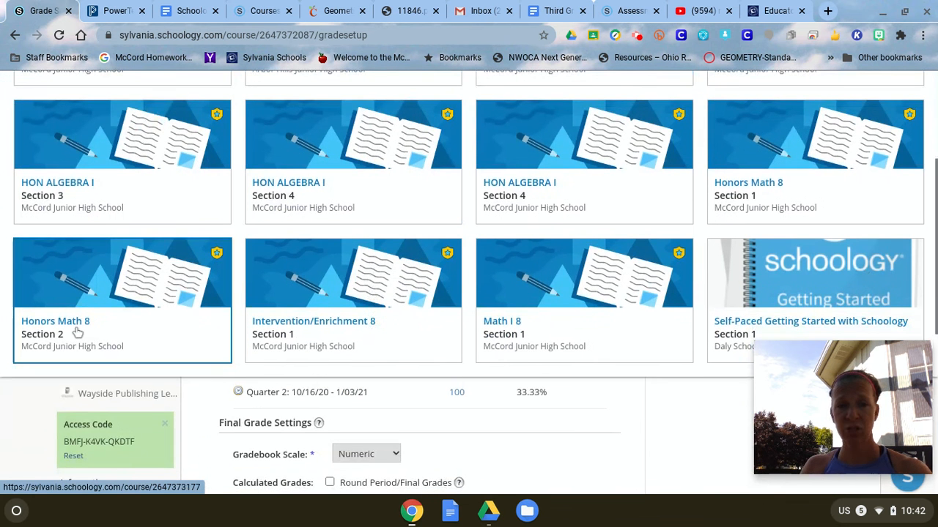
click(77, 332)
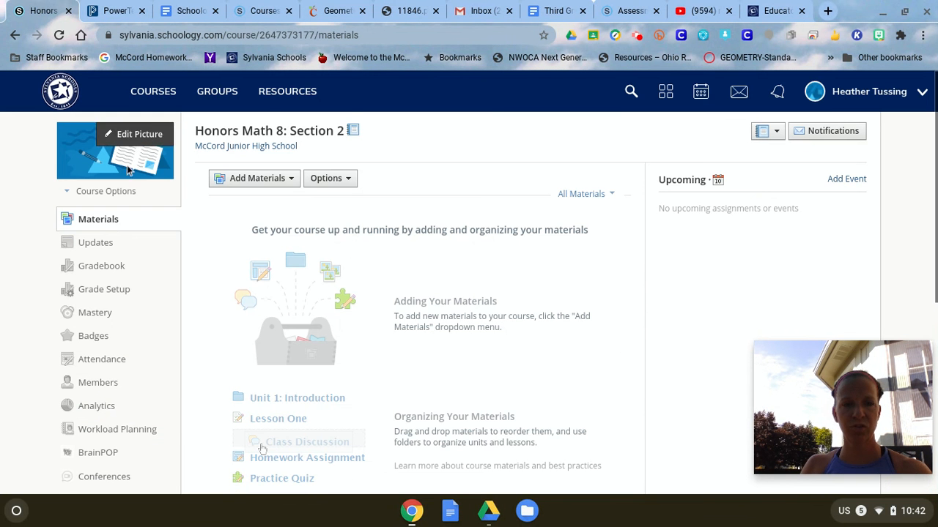
click(94, 293)
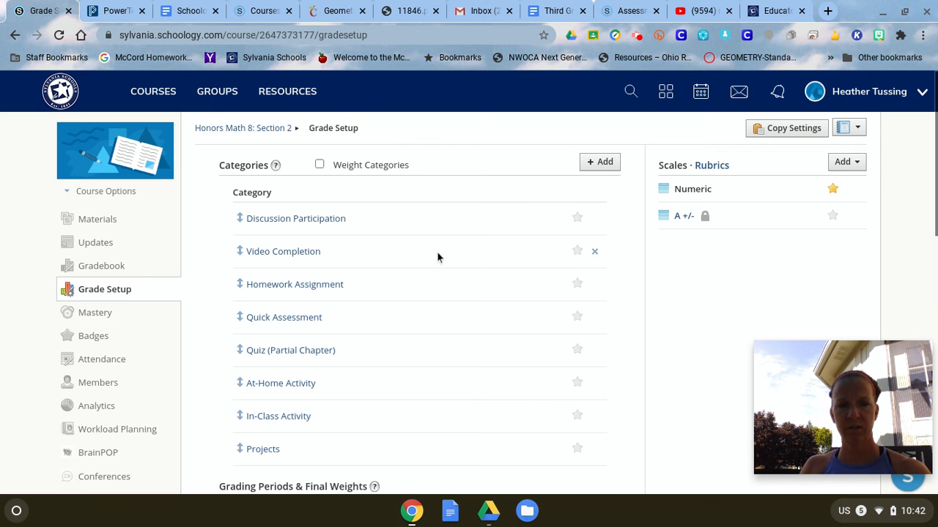
scroll(331, 333, down, 3)
scroll(332, 334, up, 2)
scroll(331, 336, up, 1)
scroll(594, 317, down, 2)
scroll(594, 317, up, 2)
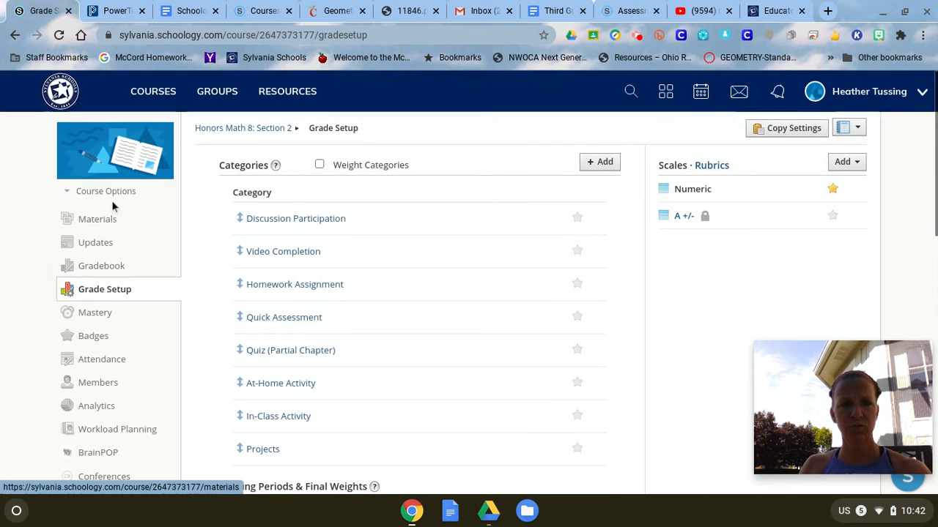
- Return to Grade Setup for H GEOMETRY Section 1 and browse the courses its settings can be copied to
click(153, 95)
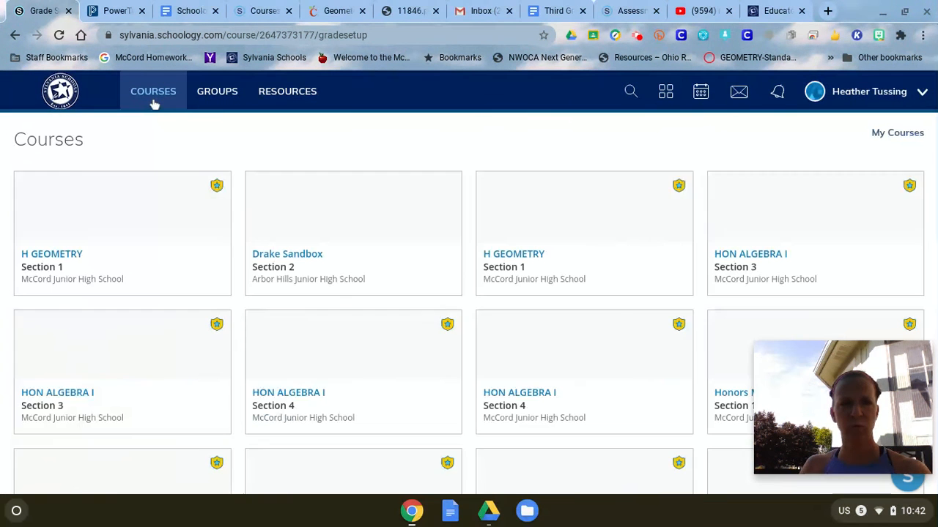
click(134, 203)
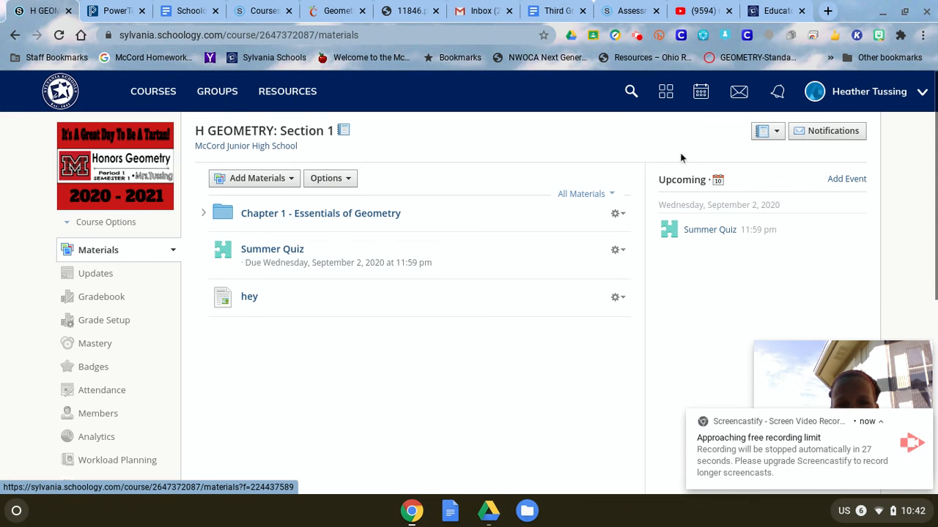
click(127, 326)
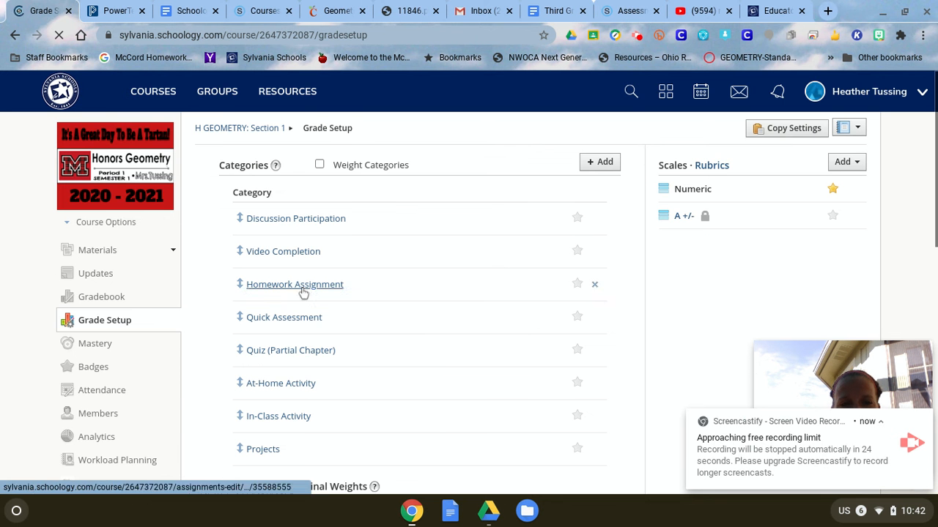
click(790, 130)
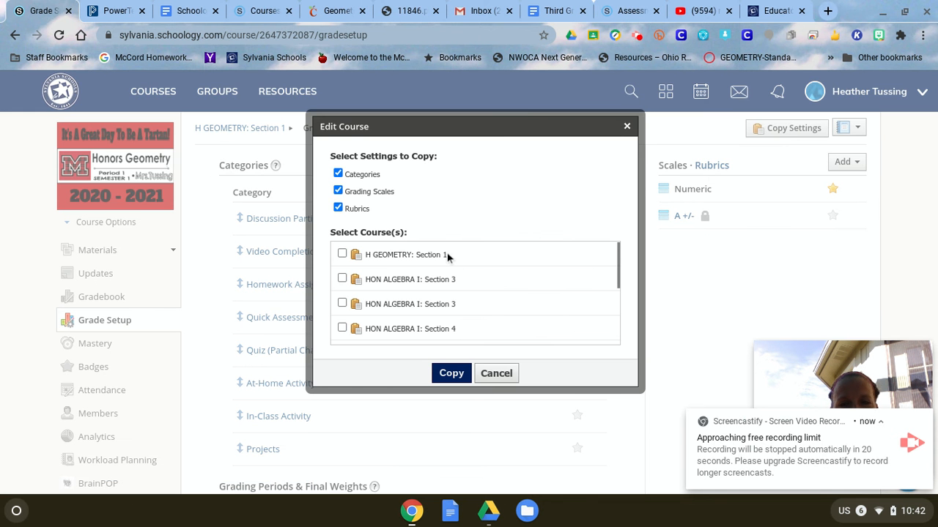
scroll(412, 265, down, 5)
scroll(412, 259, up, 5)
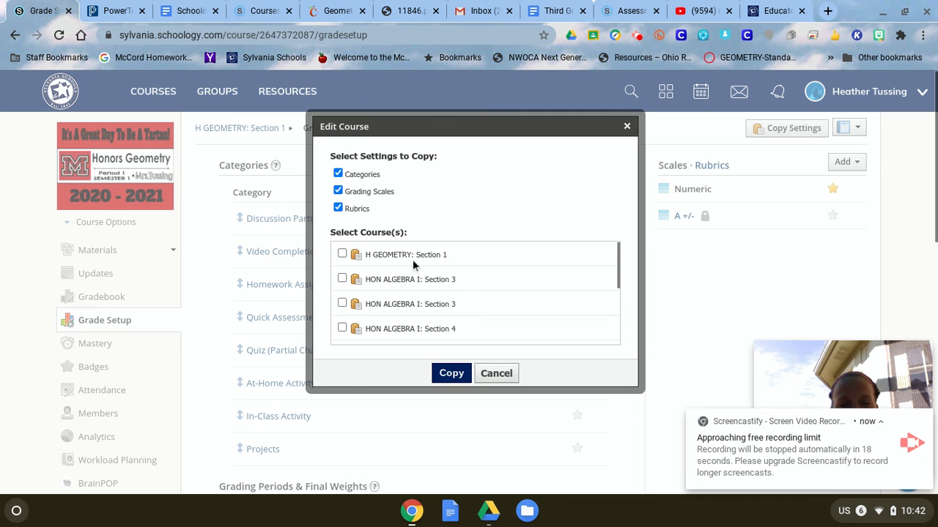